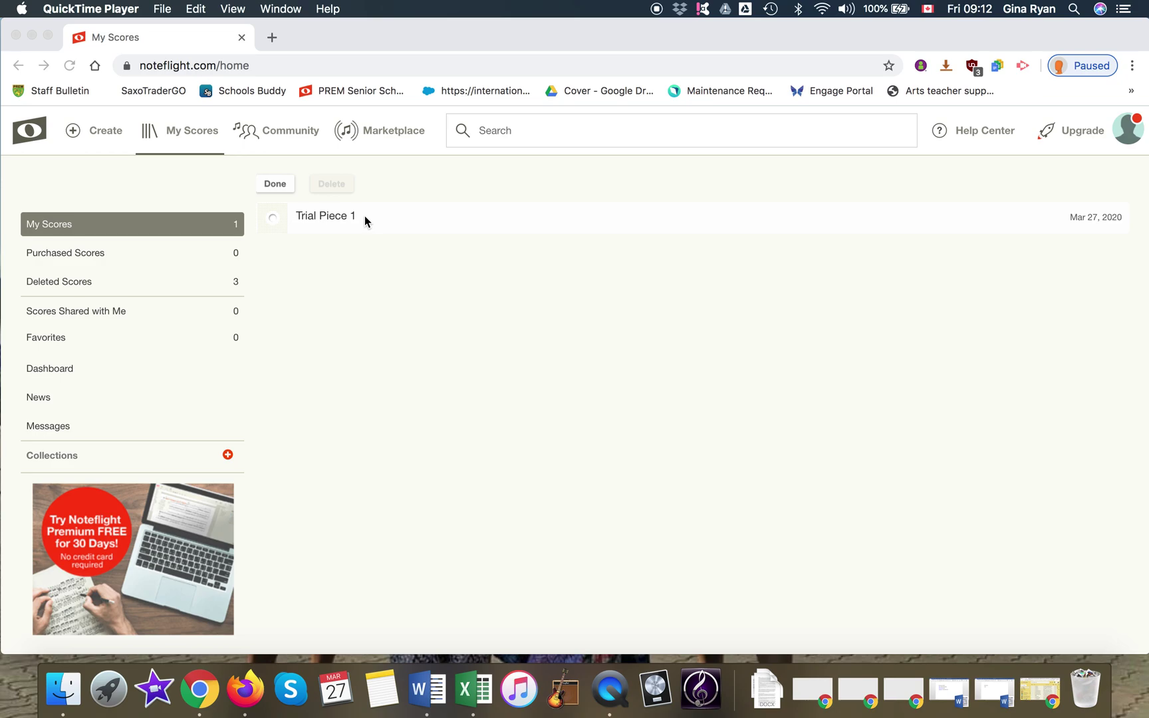
Step: Bring Chrome forward and create a new blank grand-staff score in Noteflight
click(73, 132)
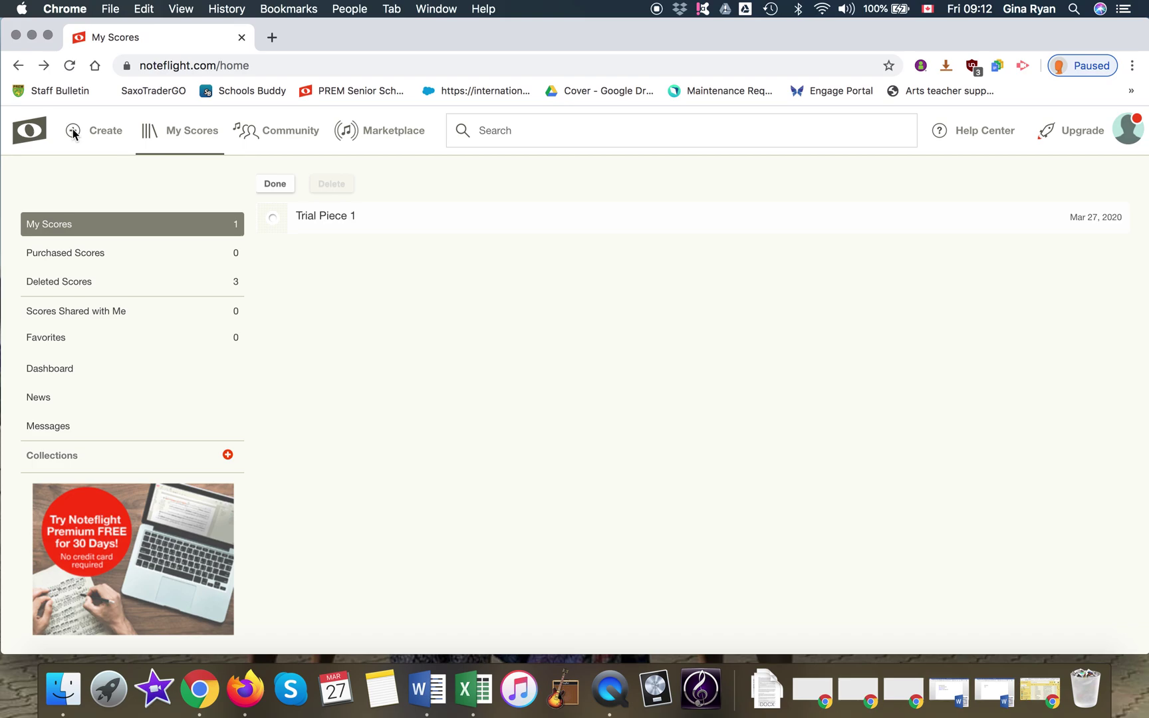
click(73, 133)
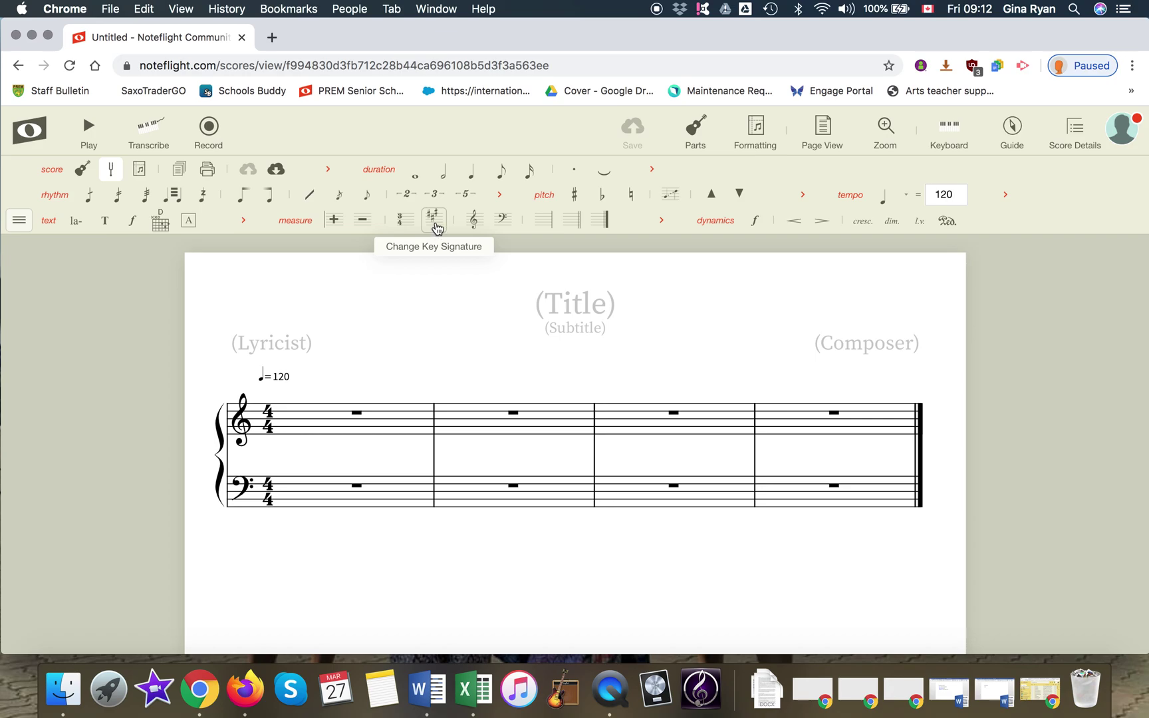
Step: Apply a D major key signature with two sharps, keeping Major mode
click(437, 229)
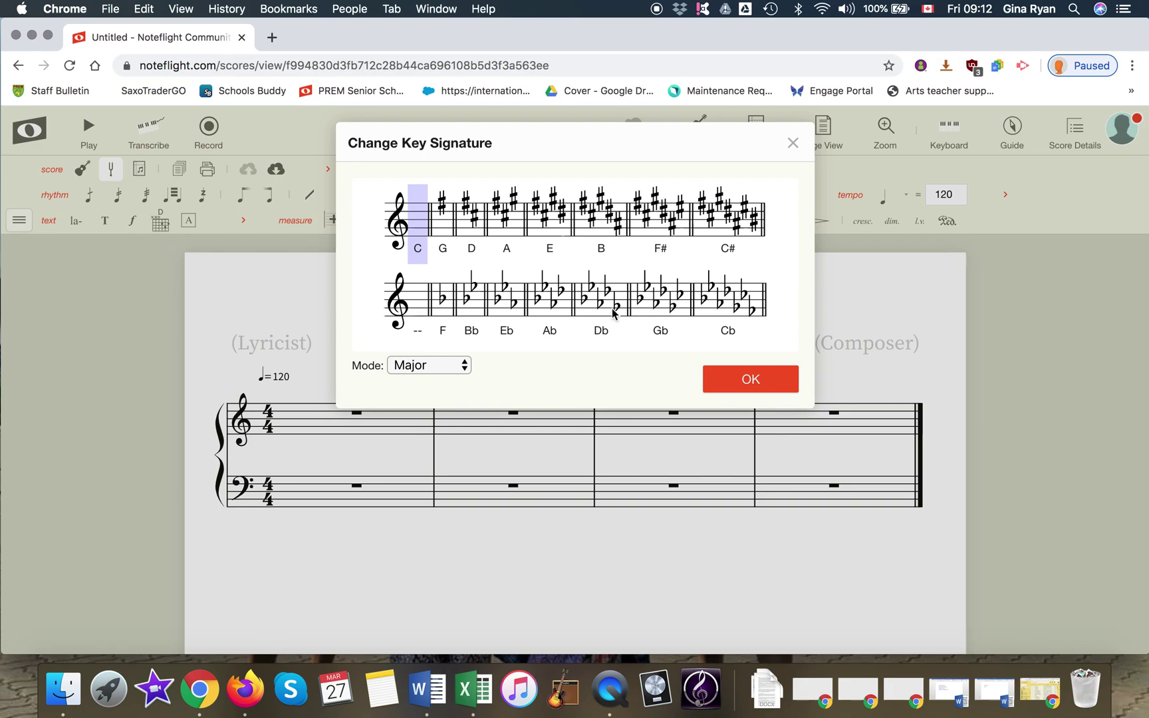
click(464, 372)
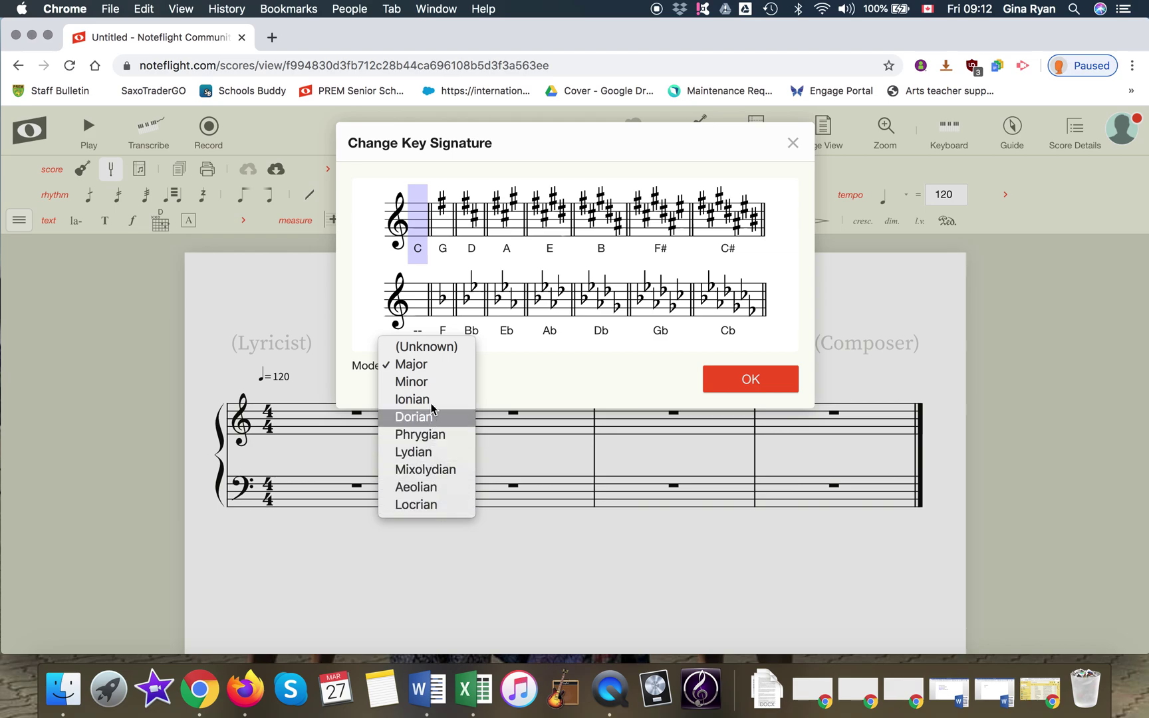
click(434, 363)
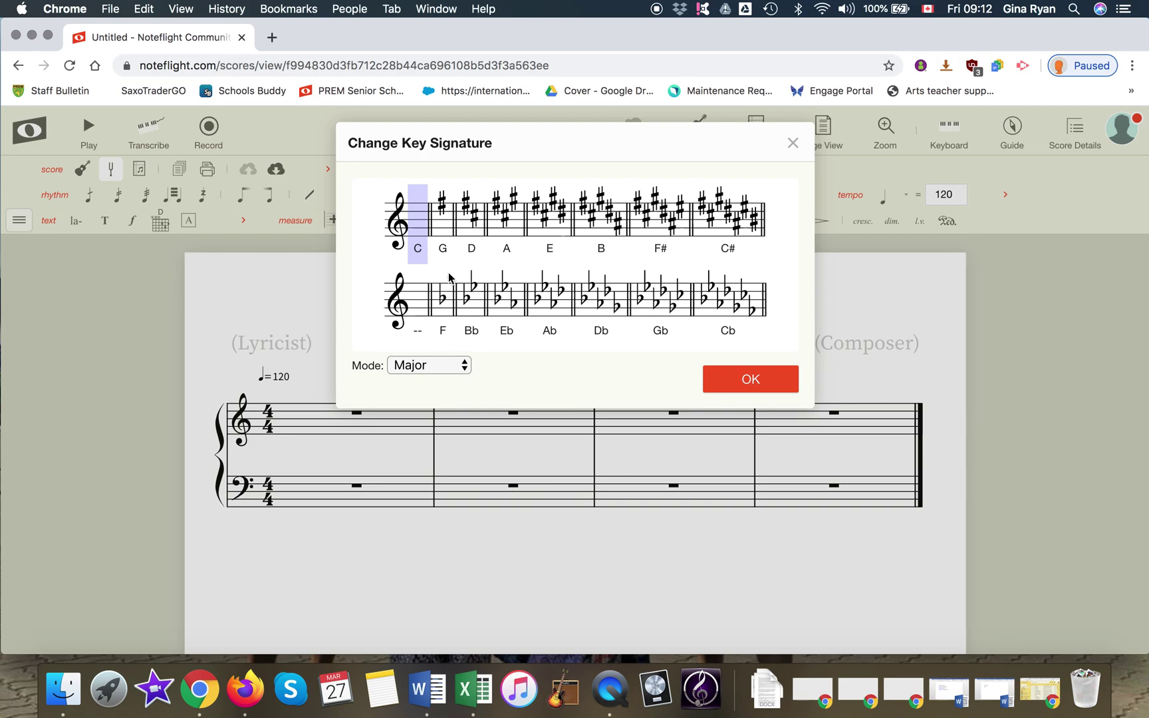
click(471, 228)
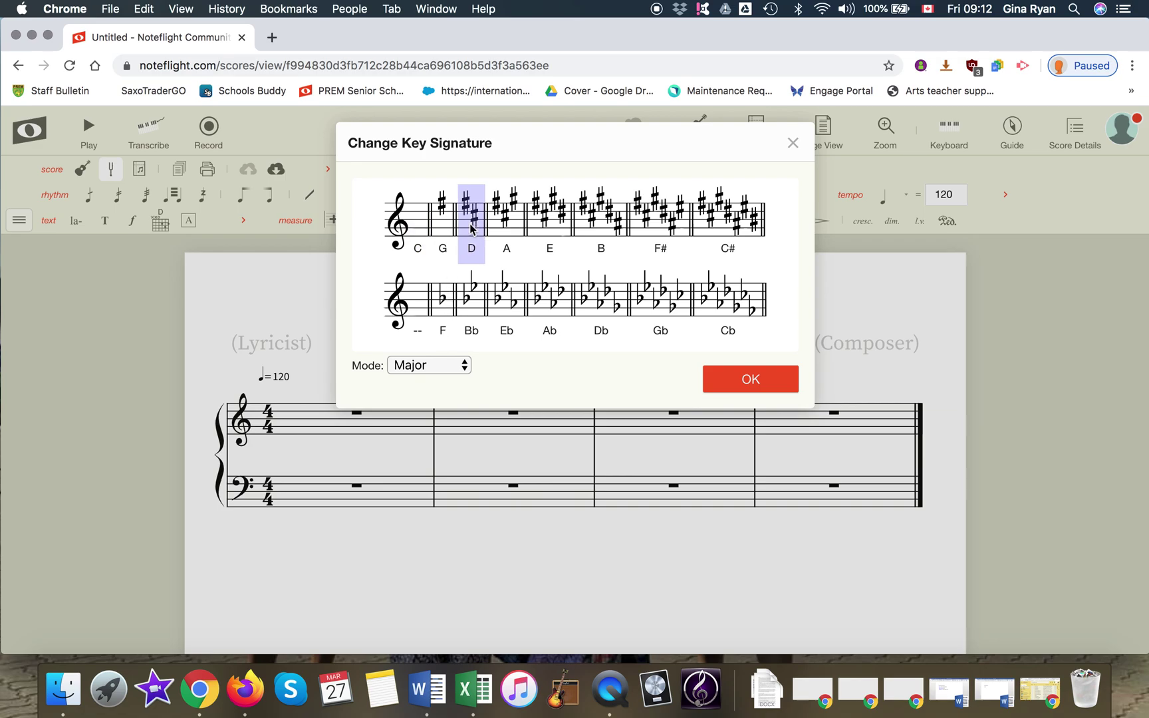
click(771, 384)
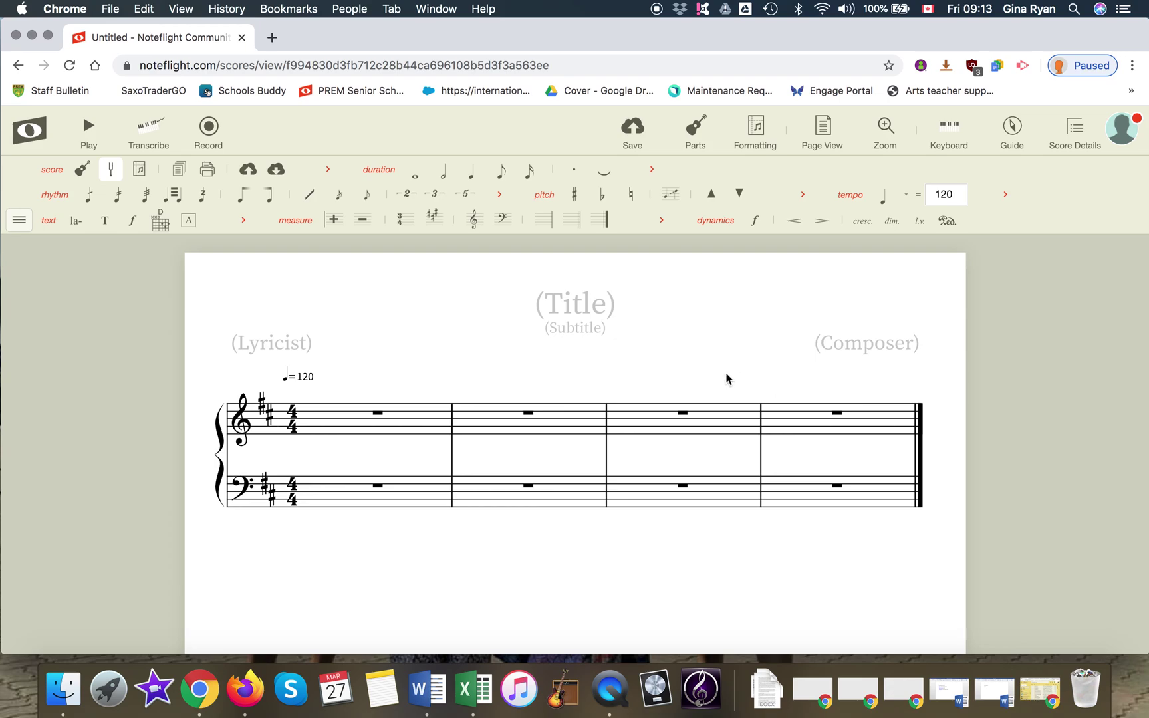
Step: Change the 4/4 time signature to 3/4 by lowering the beats per bar to 3
double_click(290, 431)
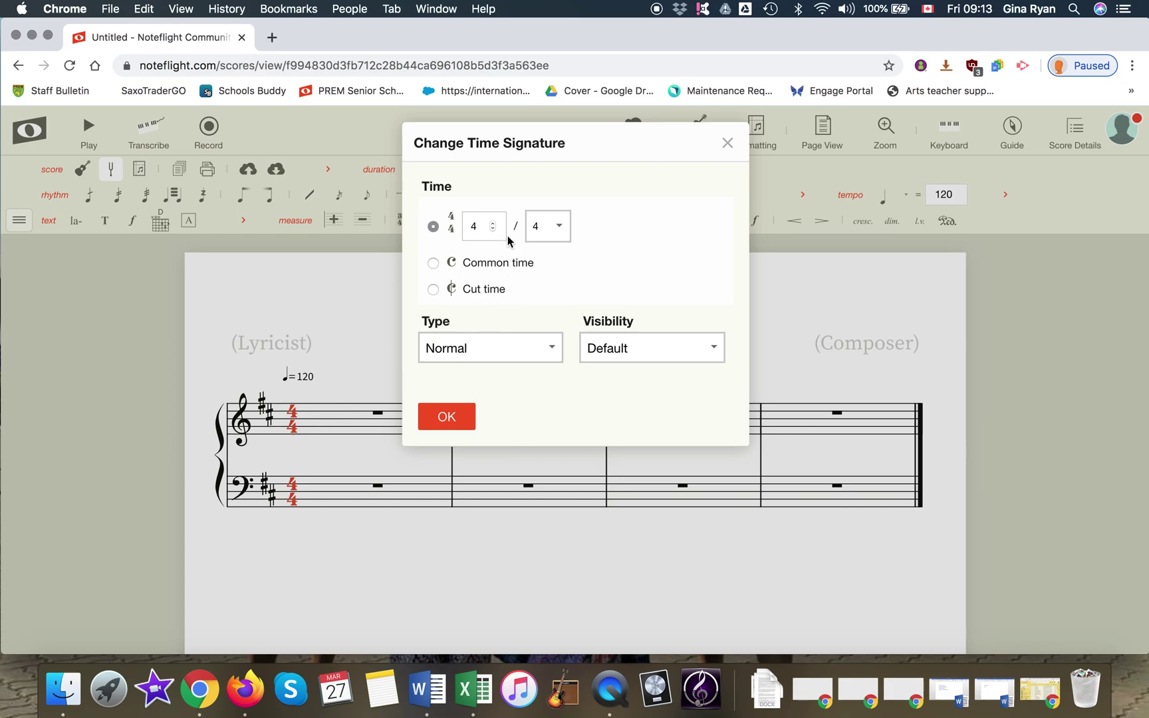
click(493, 229)
click(444, 421)
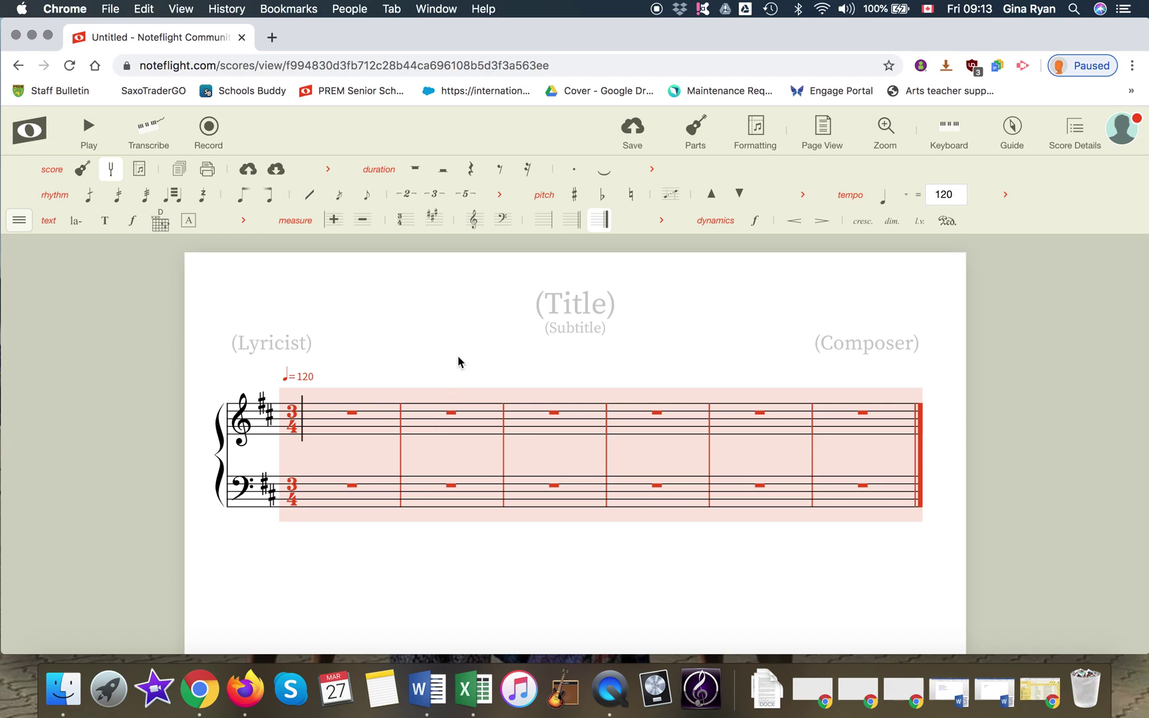
Step: Title the score 'Trial Piece 2', correcting the typing slips
mouse_move(458, 359)
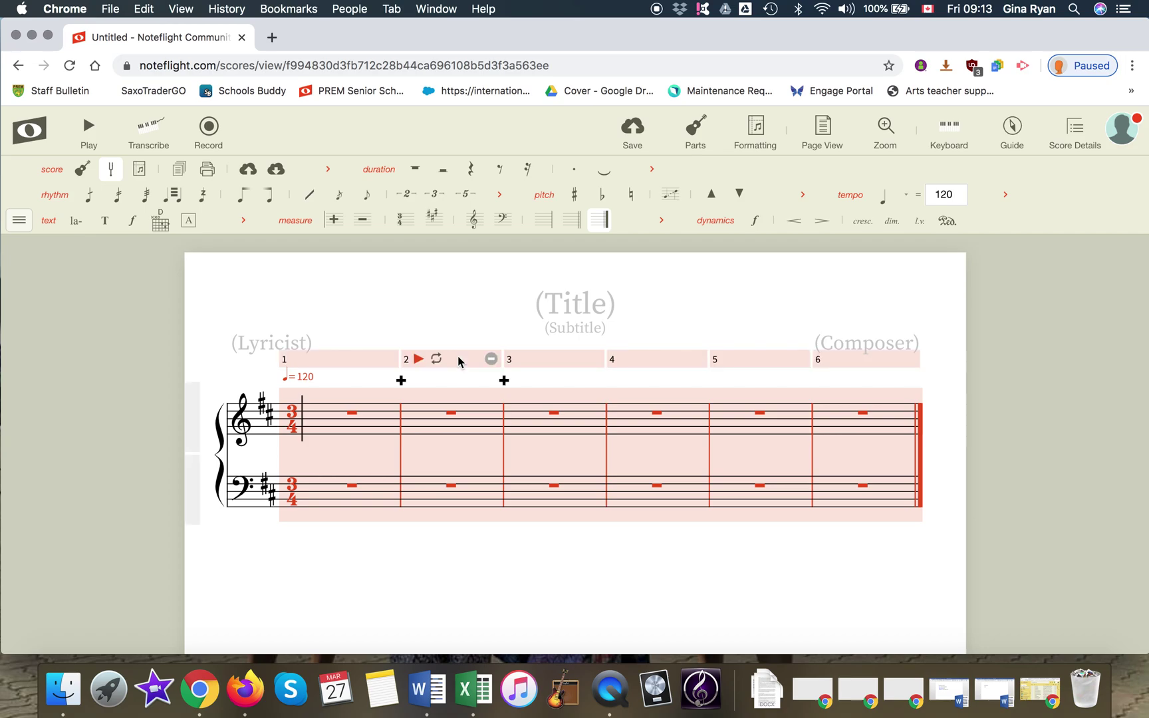
click(563, 303)
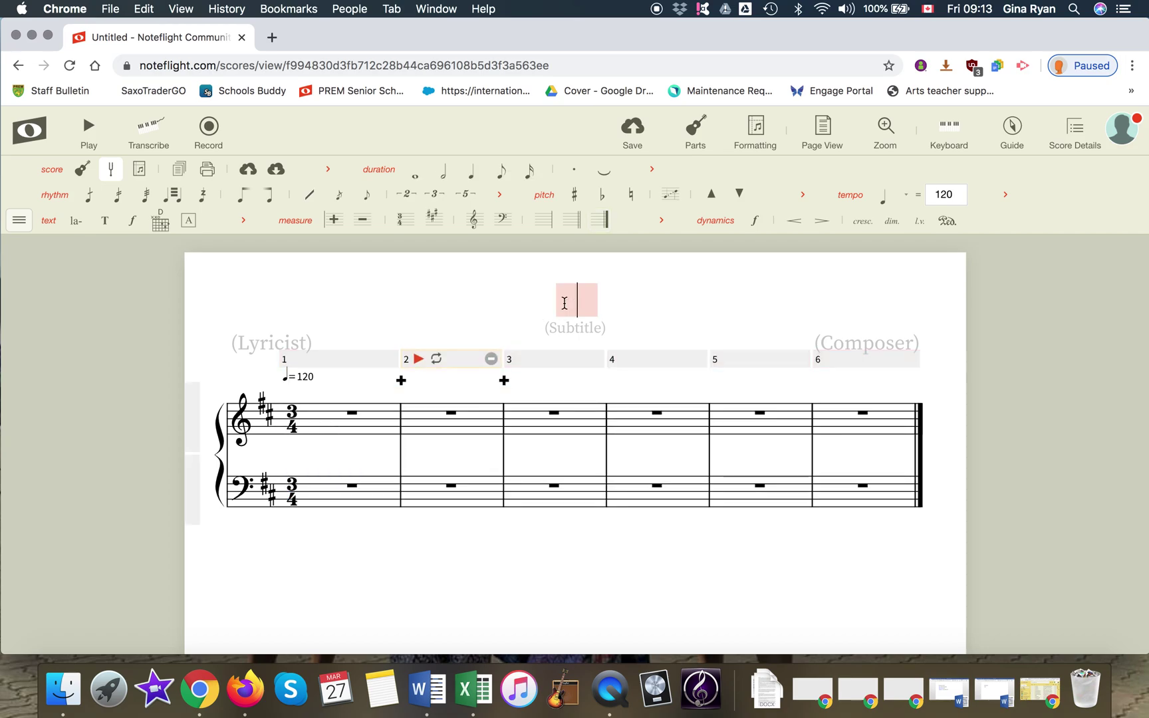
text(Tra)
key(BackSpace)
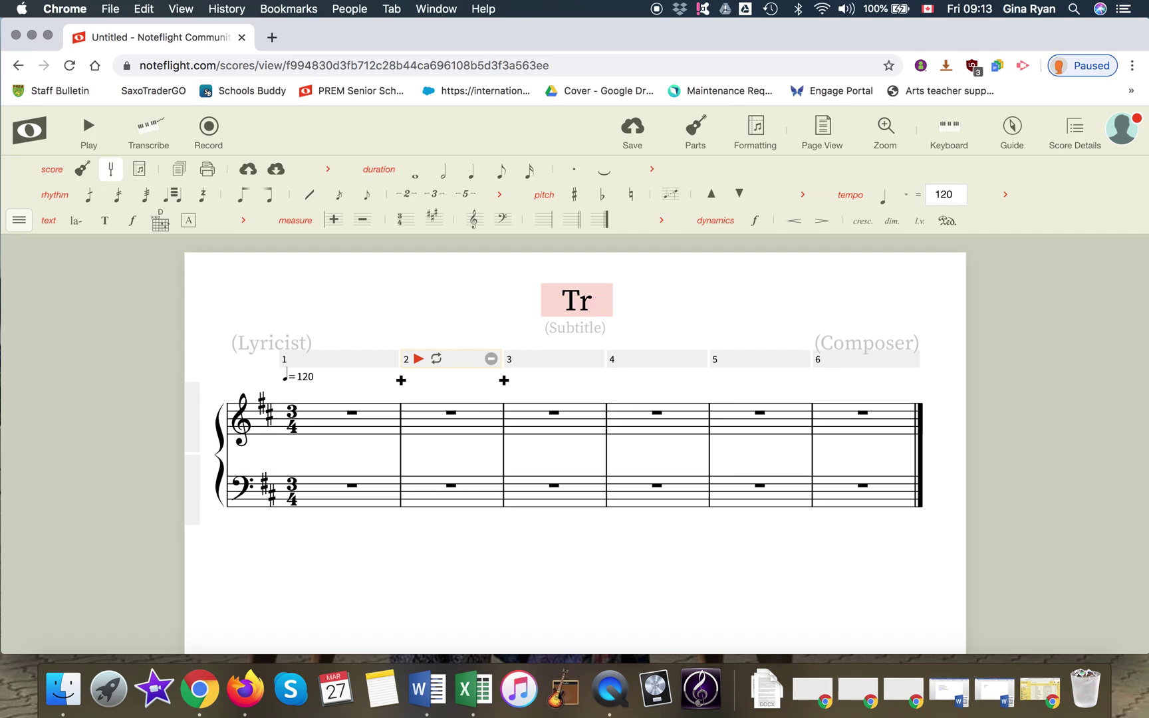
text(ial Piece @)
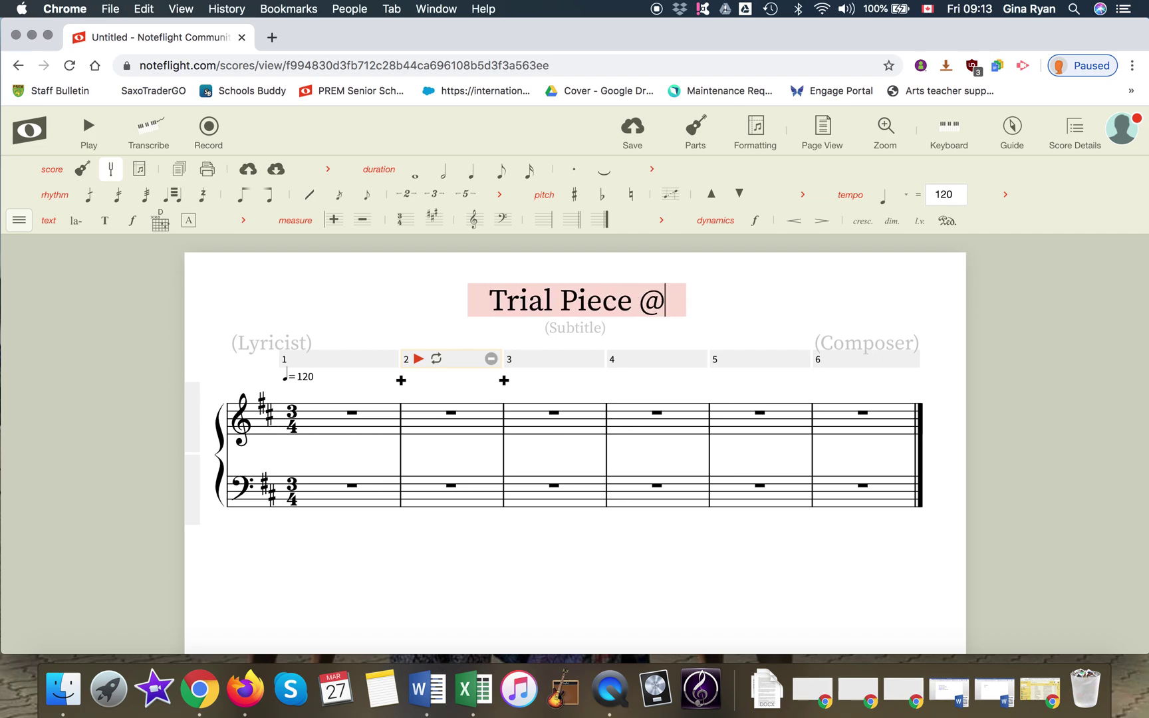
key(BackSpace)
text(2)
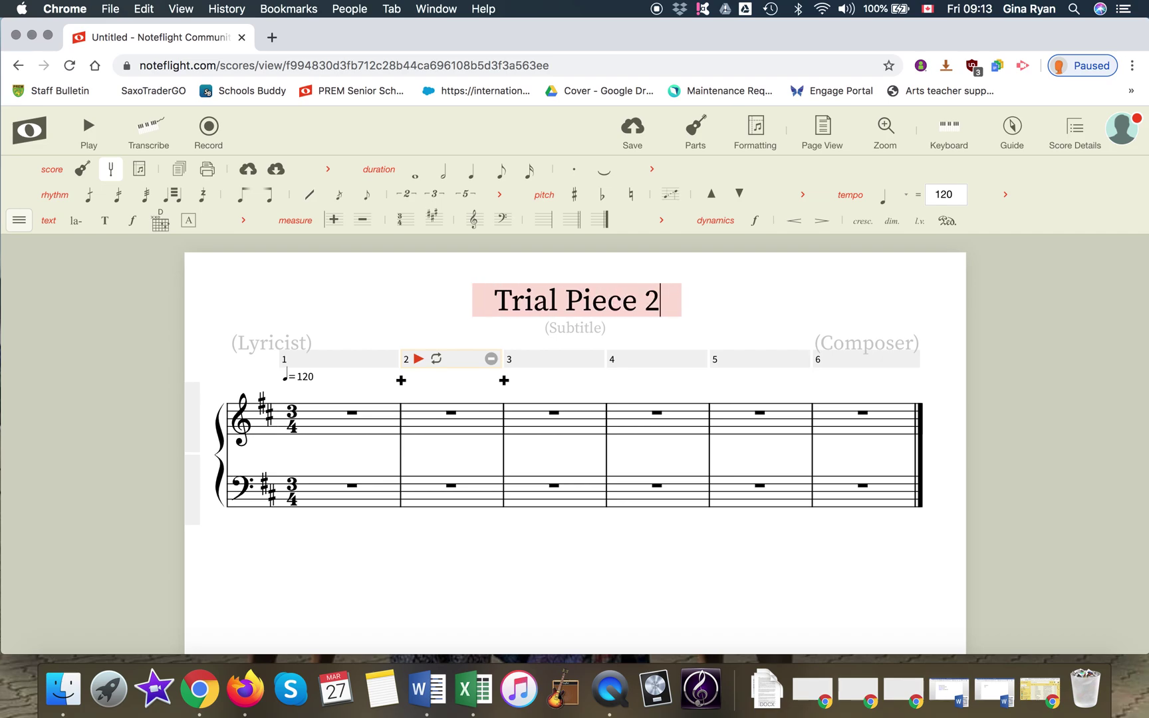
Step: Fill in the composer's name and add the subtitle 'Awesome'
click(843, 341)
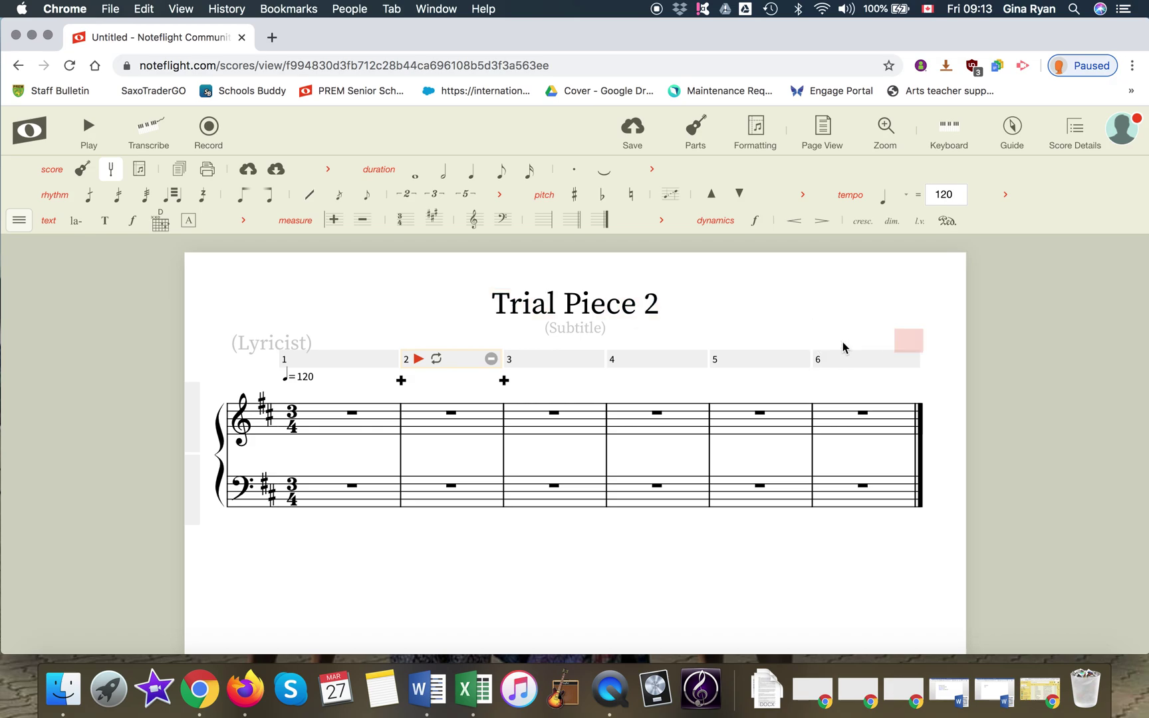
text(Gina Ryan)
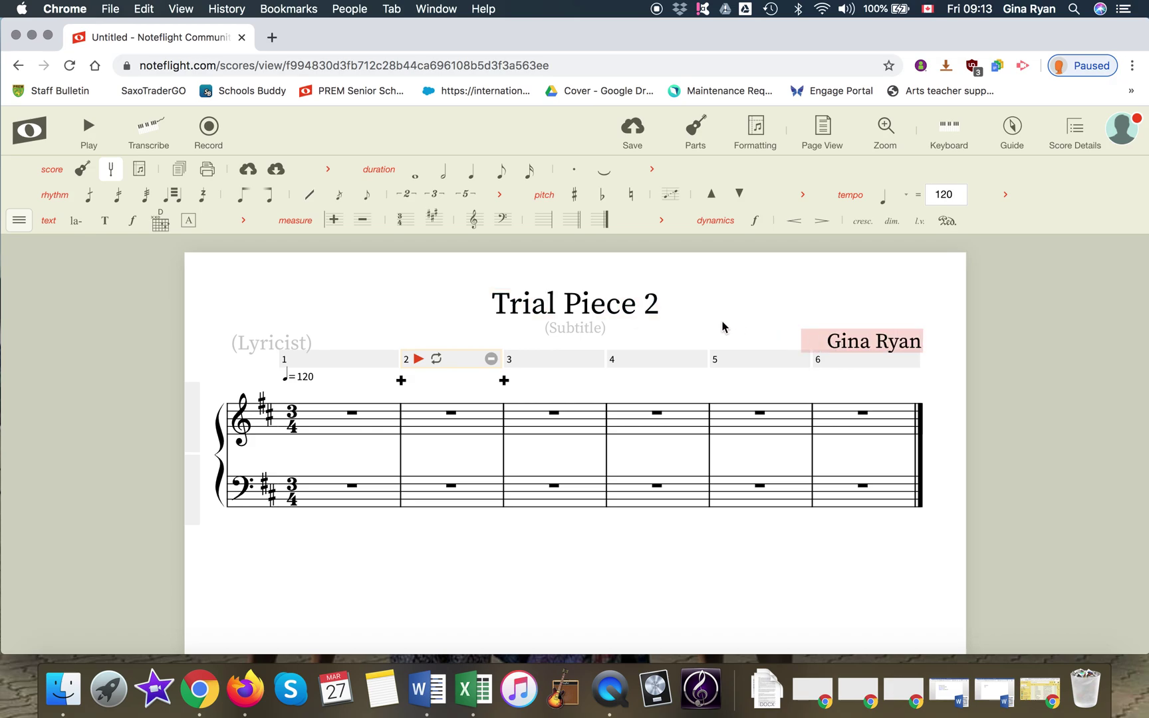
click(720, 327)
click(580, 326)
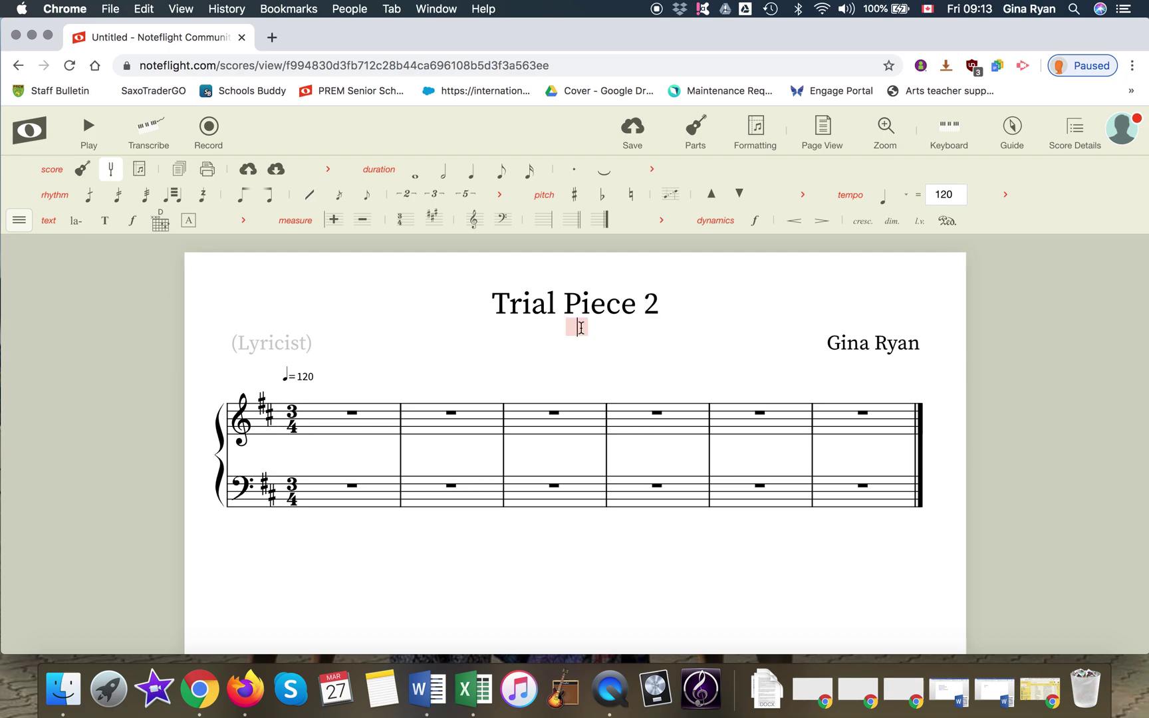
text(Awesome)
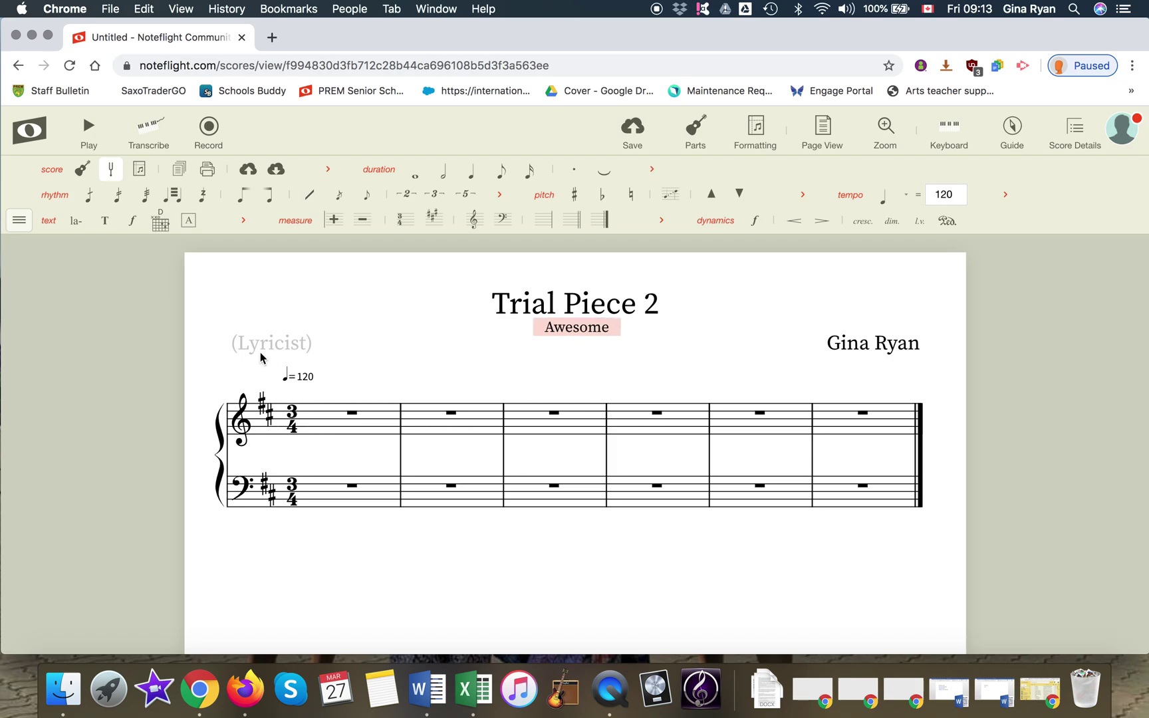
click(260, 350)
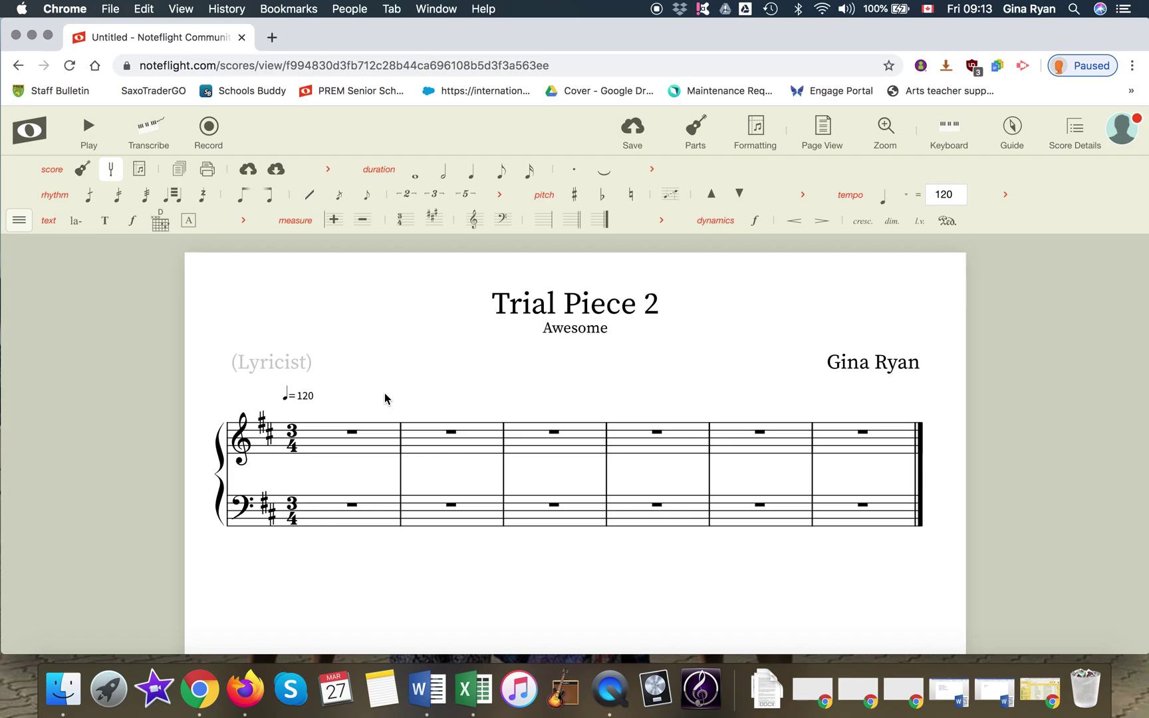
Step: Enter quarter notes G, A and C in treble bar 1 and E opening bar 2
scroll(385, 393, down, 2)
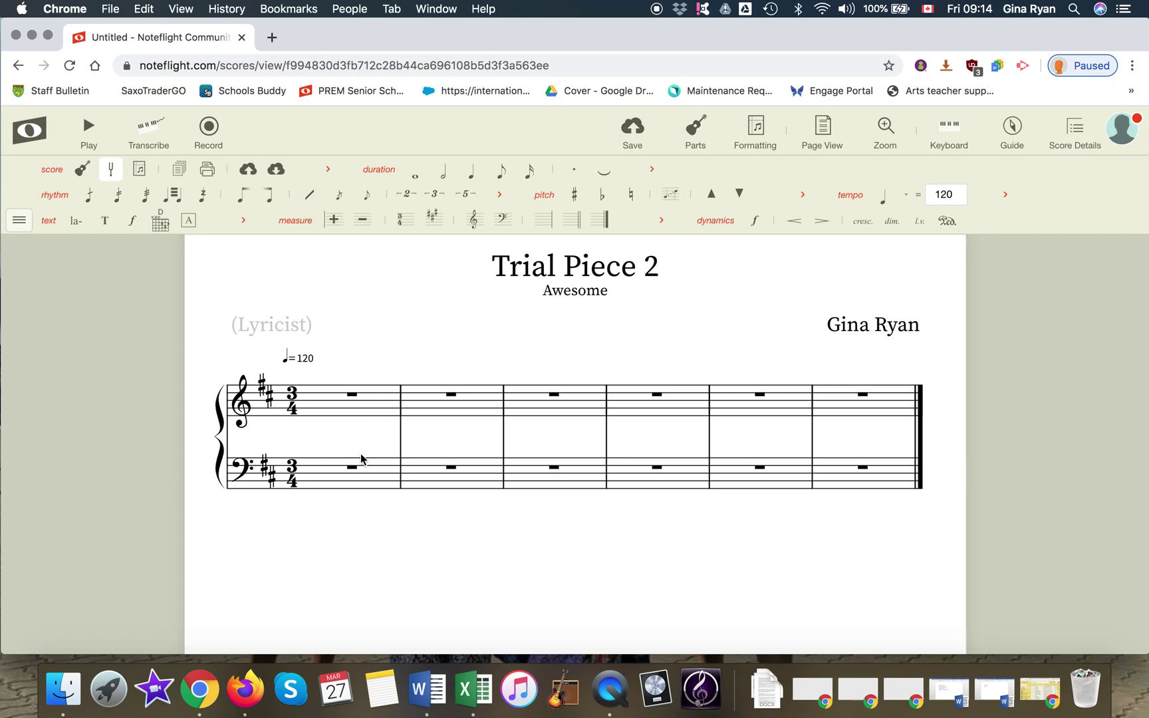
click(351, 396)
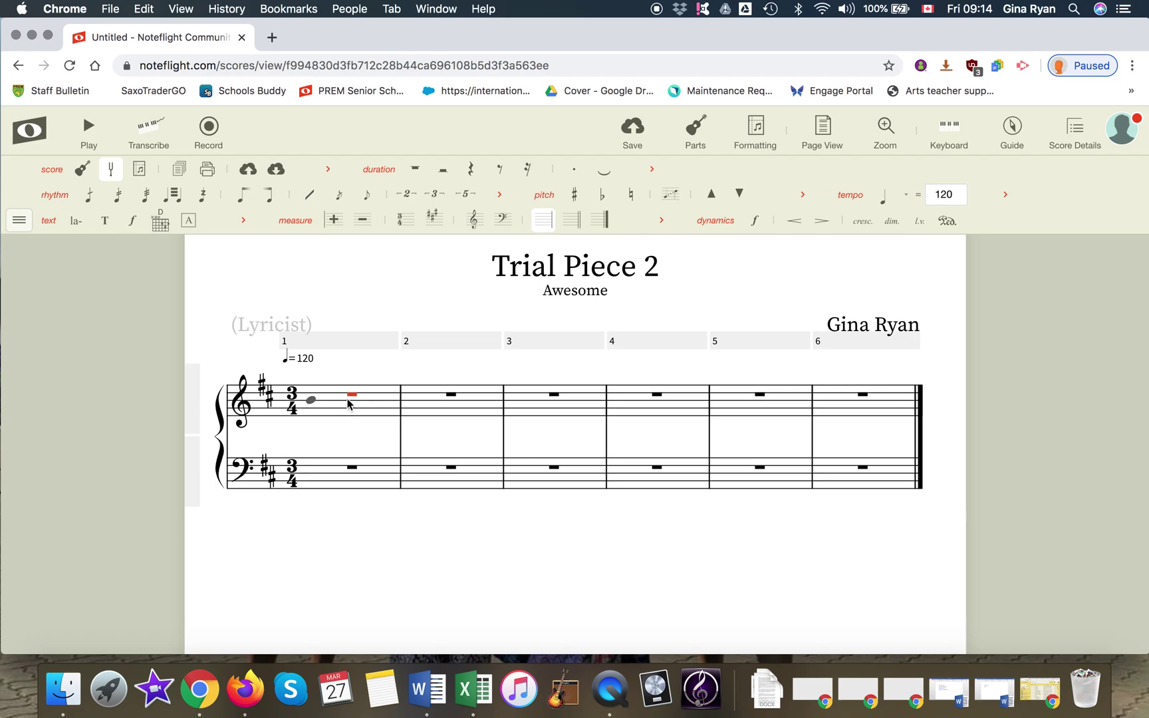
key(g)
key(a)
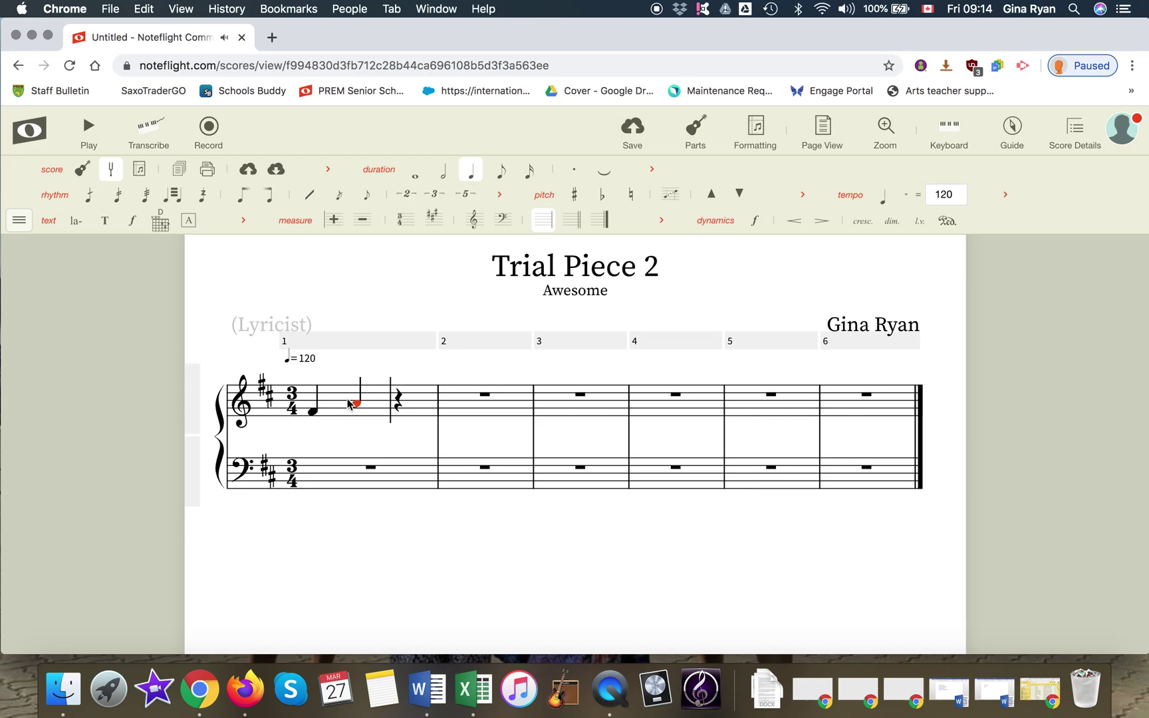
key(c)
key(e)
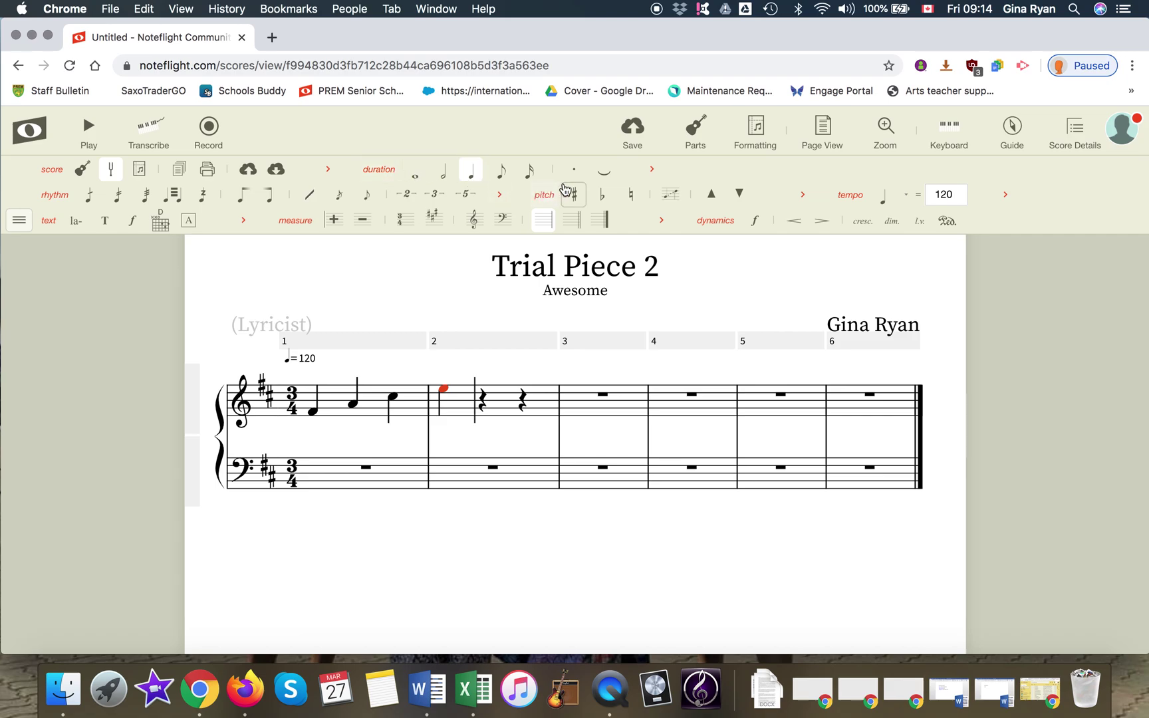
Step: Make bar 2's E a half note and turn the remaining rest into an eighth-note D plus an eighth rest
click(444, 178)
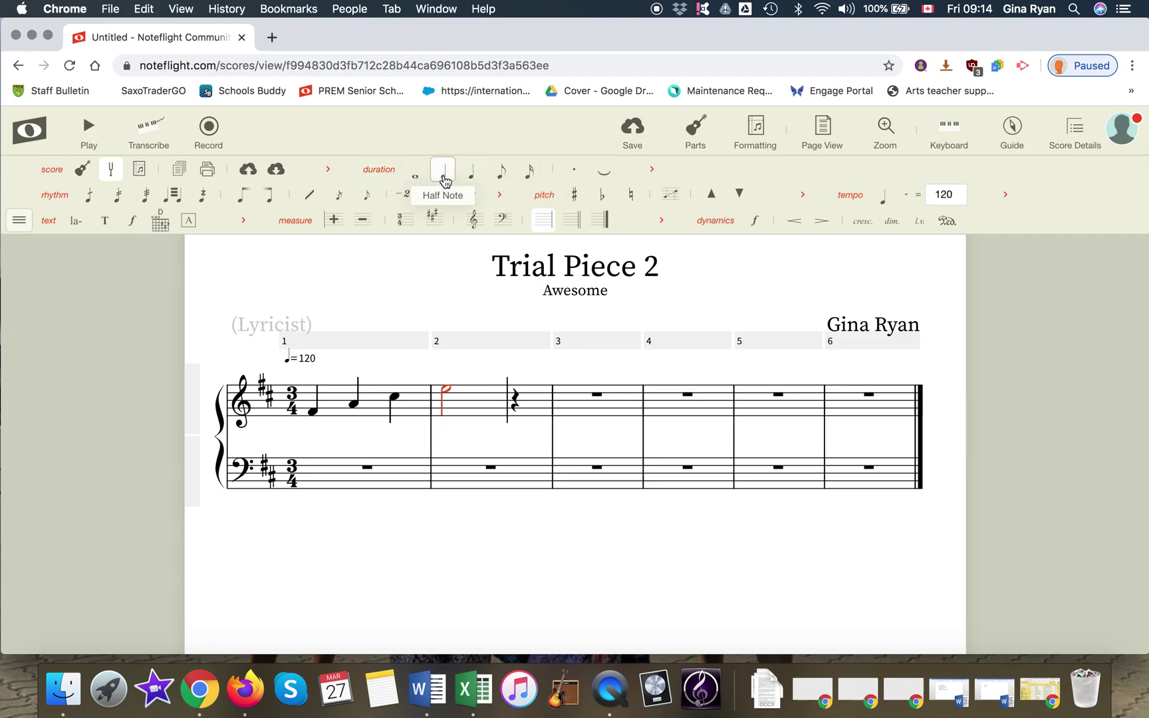
key(Escape)
click(514, 401)
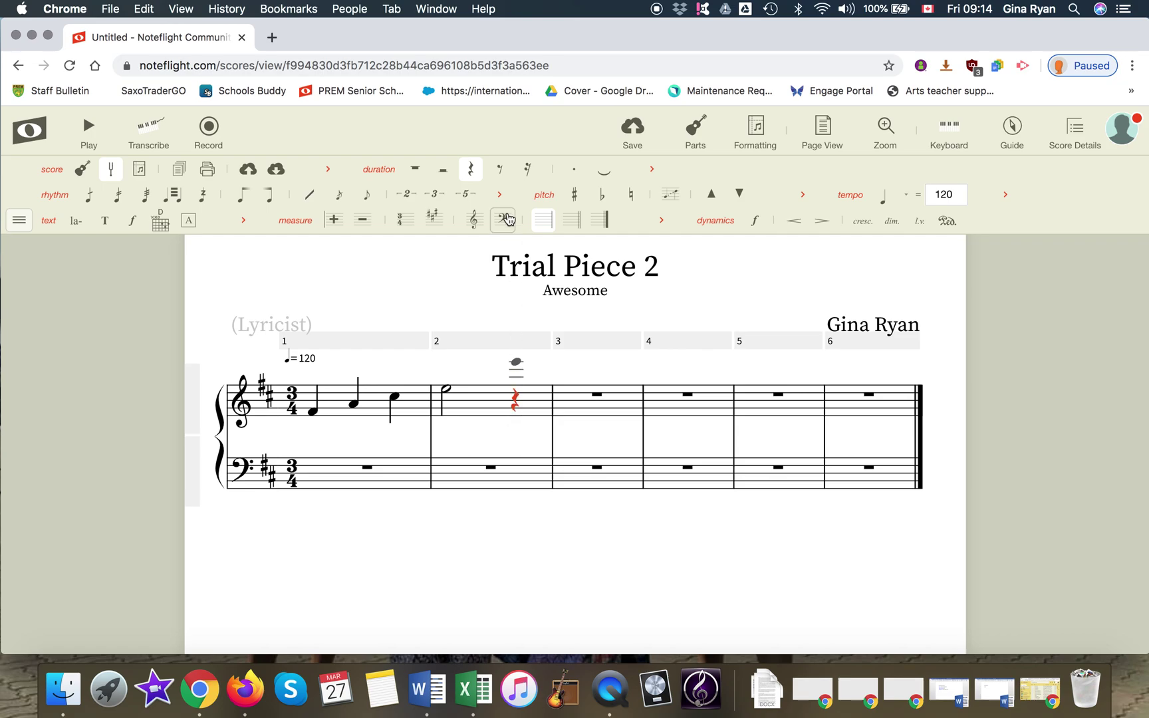
click(500, 171)
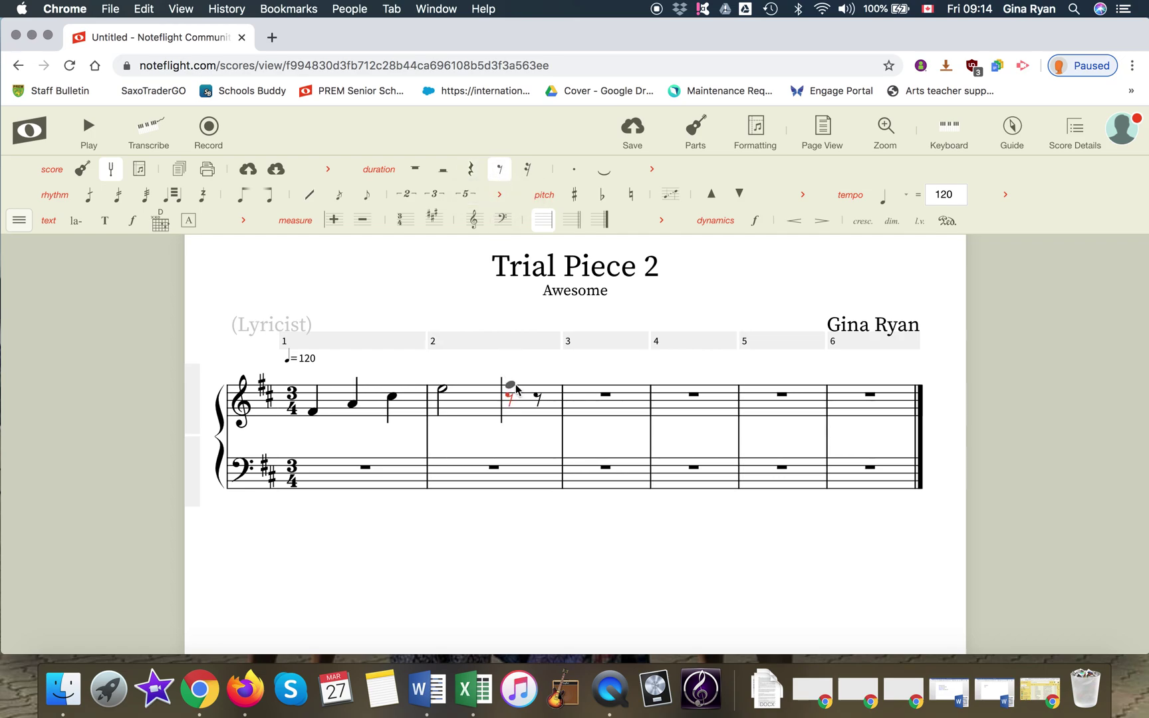
key(d)
key(d)
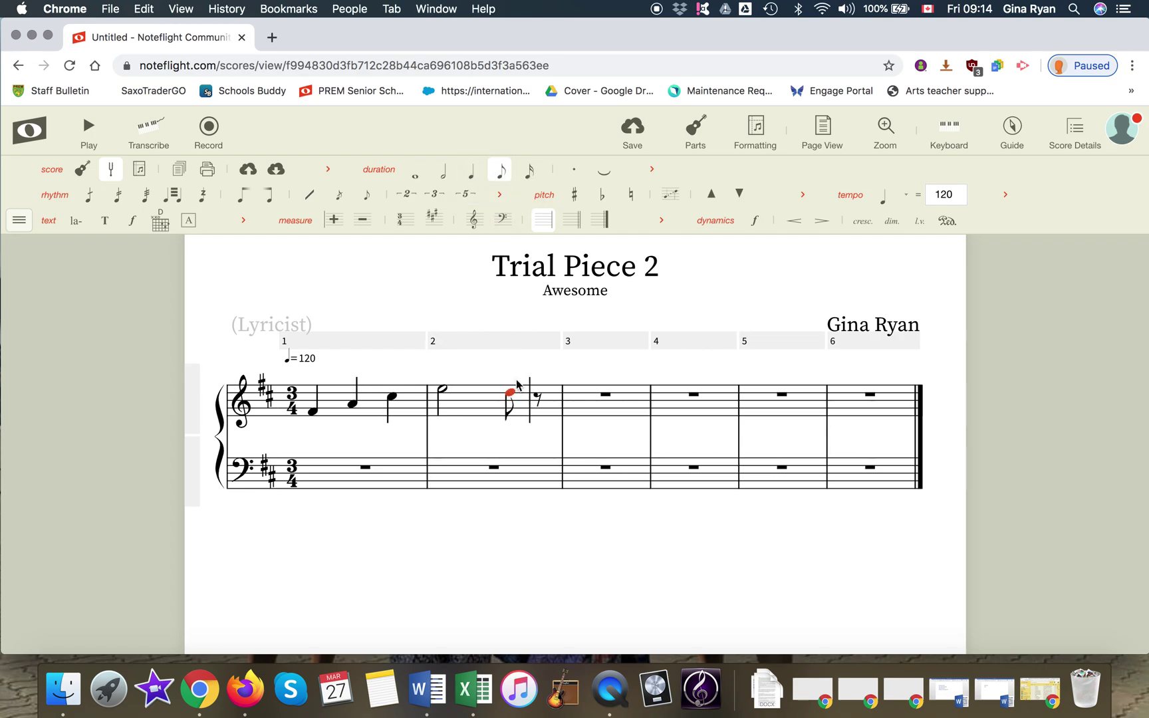